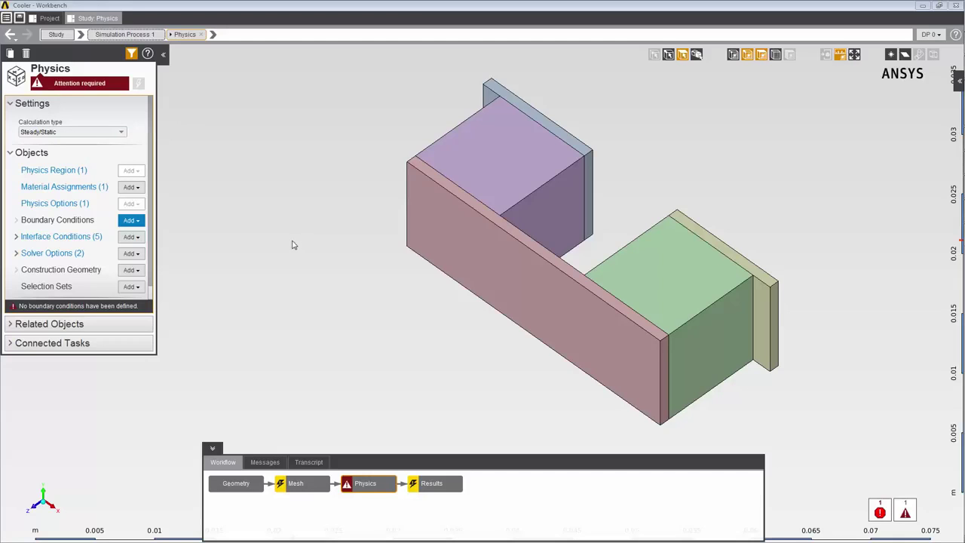
# Step: Open Material Assignment 1, browse the material list and keep Structural Steel
pyautogui.click(80, 188)
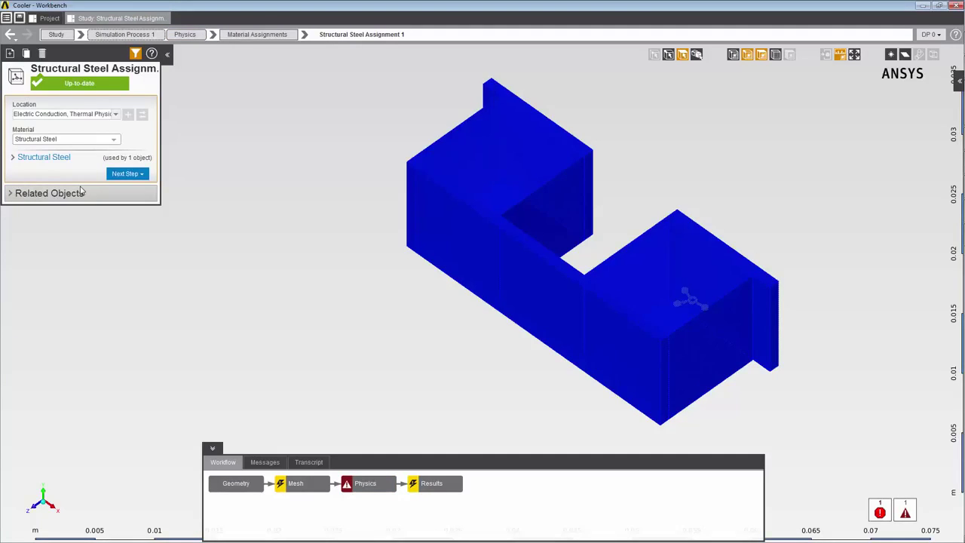
pyautogui.click(116, 141)
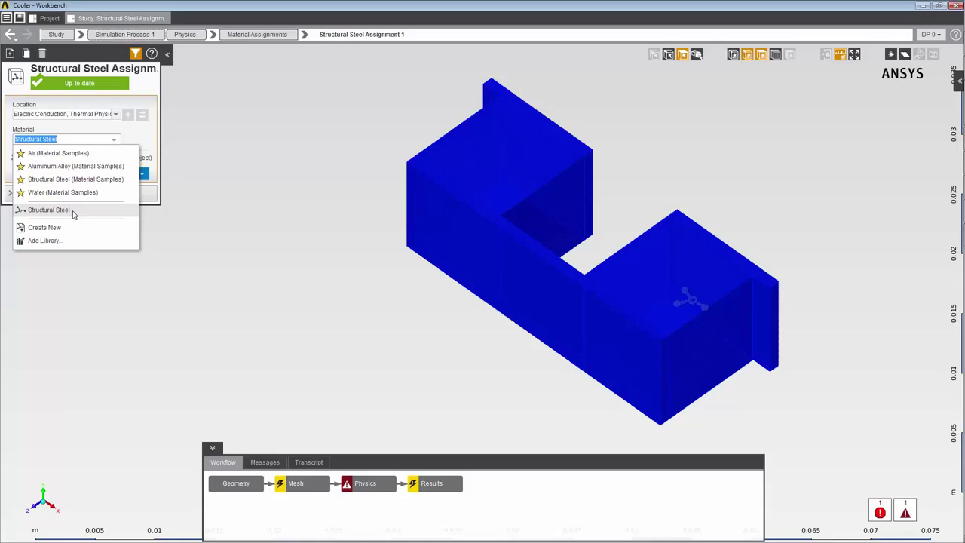
pyautogui.click(192, 199)
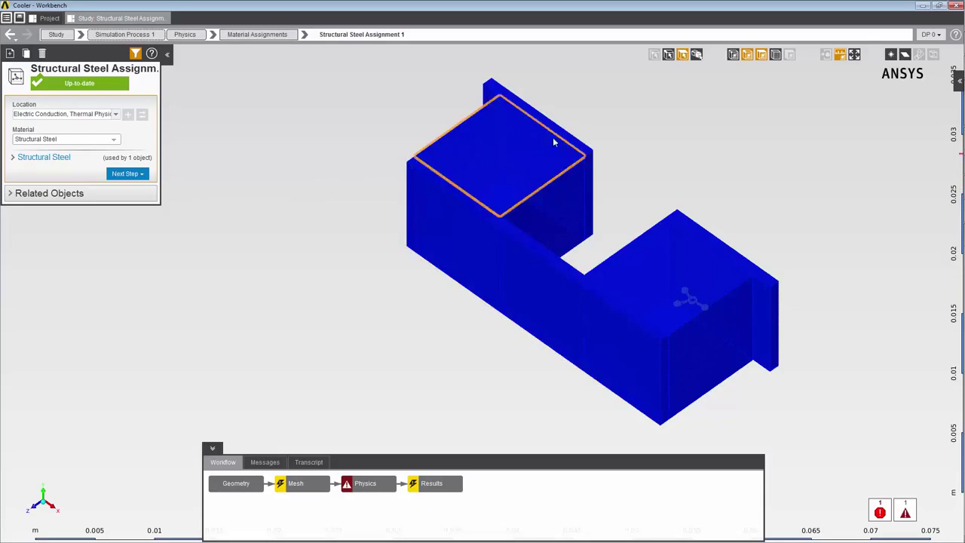
# Step: Set the assignment's location to the two upright end plates and the long front body
pyautogui.click(696, 55)
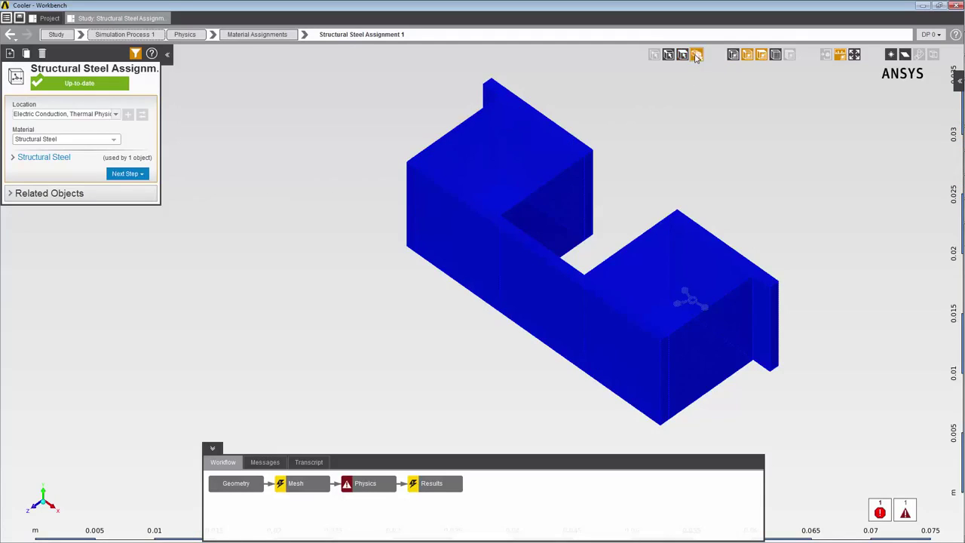
pyautogui.click(587, 153)
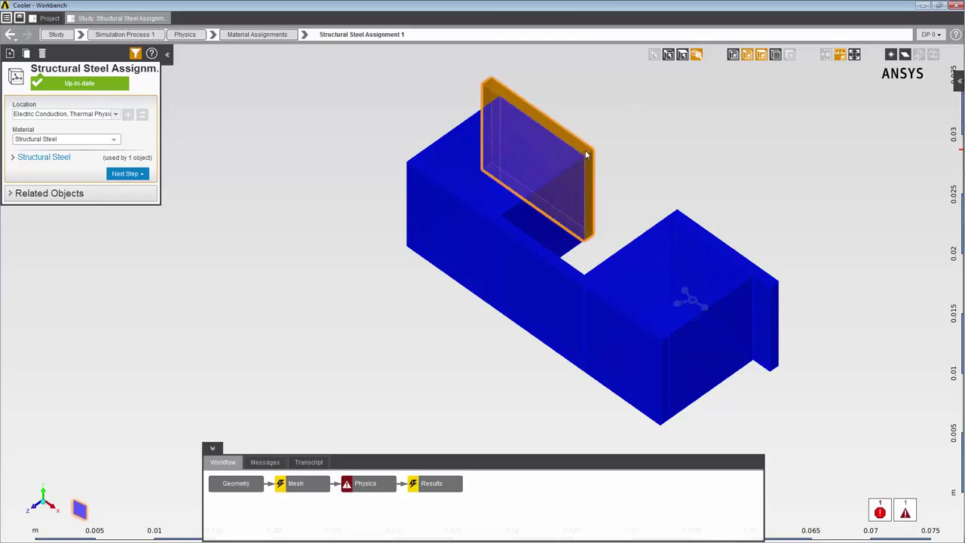
pyautogui.keyDown('ctrl'); pyautogui.click(685, 221); pyautogui.keyUp('ctrl')
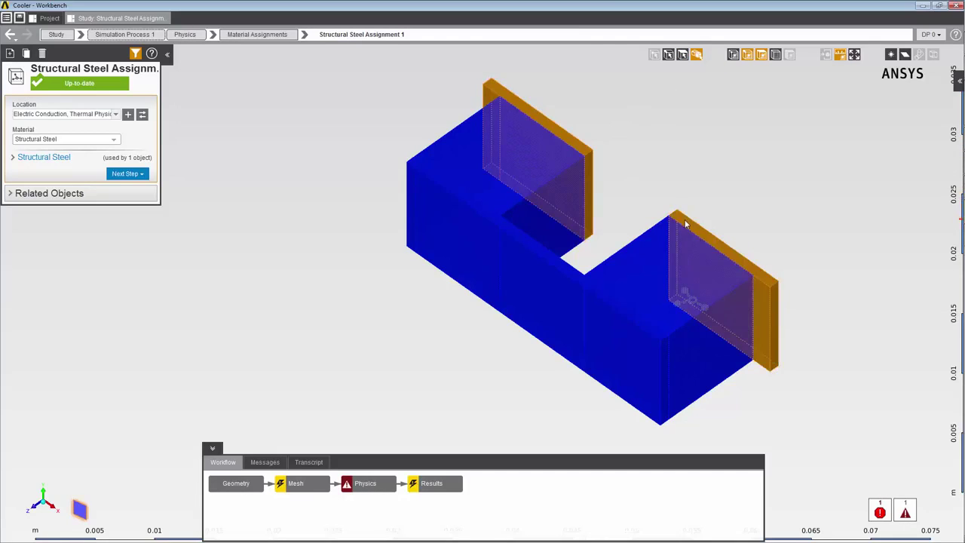
pyautogui.keyDown('ctrl'); pyautogui.click(509, 266); pyautogui.keyUp('ctrl')
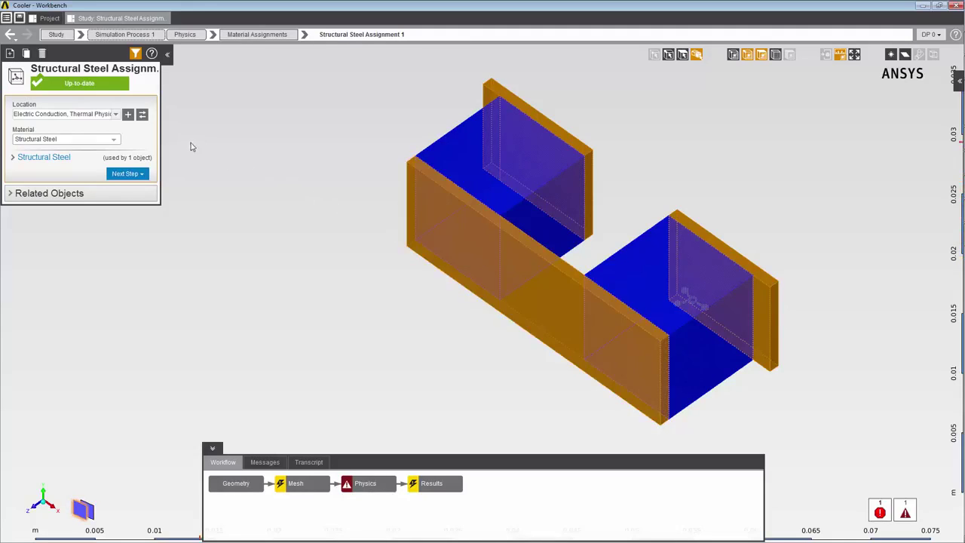
pyautogui.click(143, 115)
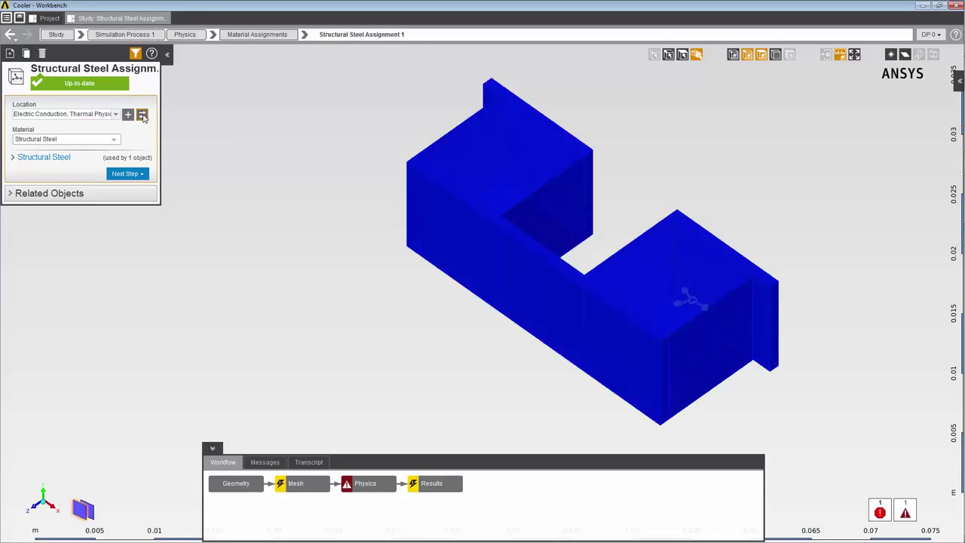
# Step: Change the assignment's material to Copper from Material Samples
pyautogui.click(93, 138)
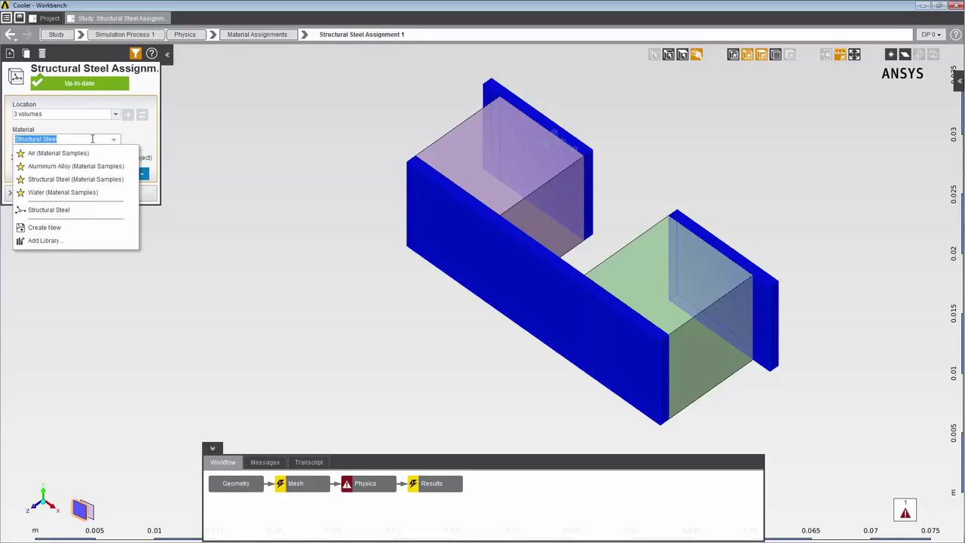
pyautogui.write('Copp')
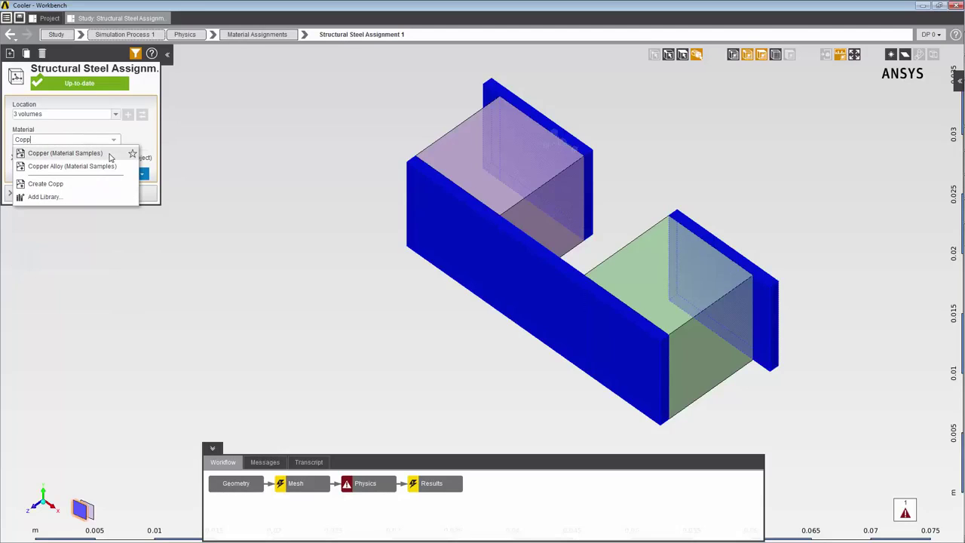
pyautogui.click(110, 154)
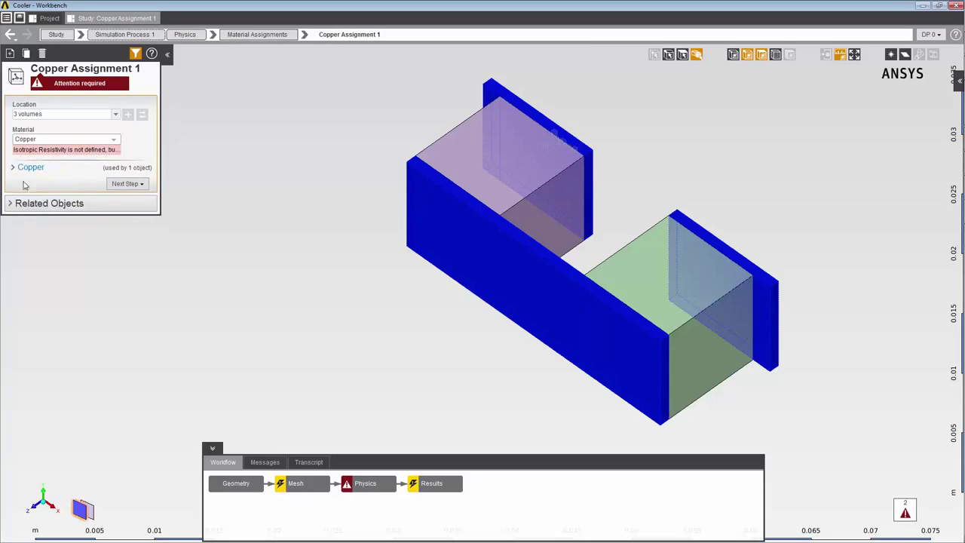
# Step: Add an isotropic resistivity of 1.7E-08 ohm m to Copper
pyautogui.click(13, 168)
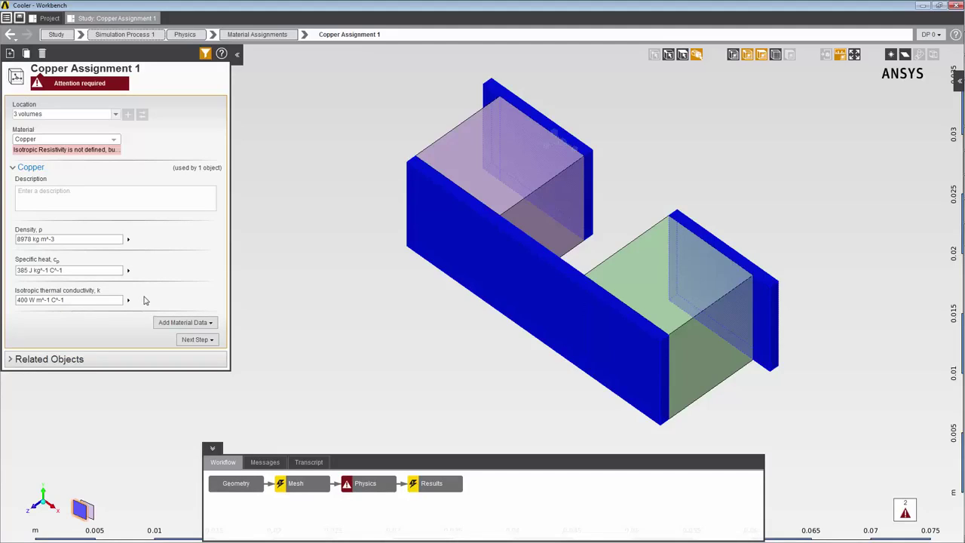
pyautogui.click(203, 323)
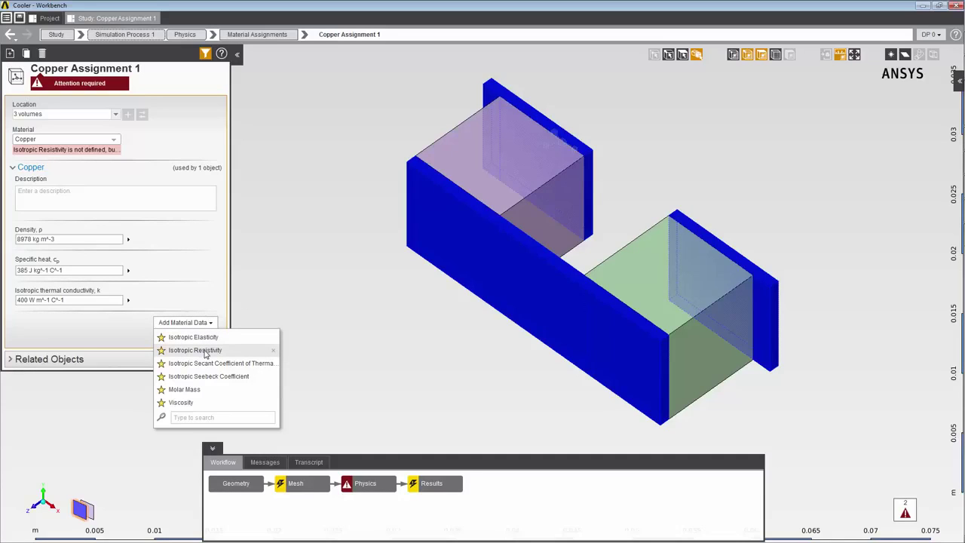
pyautogui.click(204, 350)
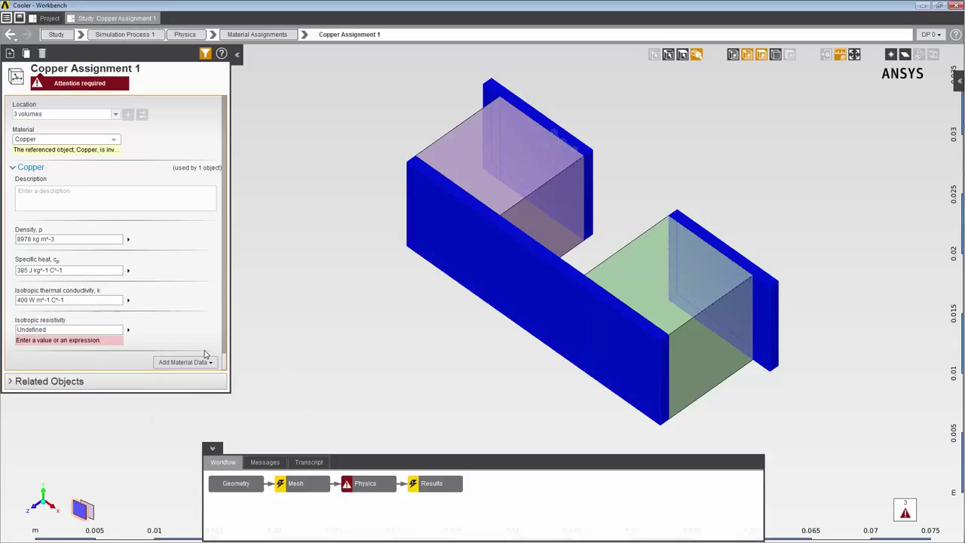
pyautogui.click(73, 329)
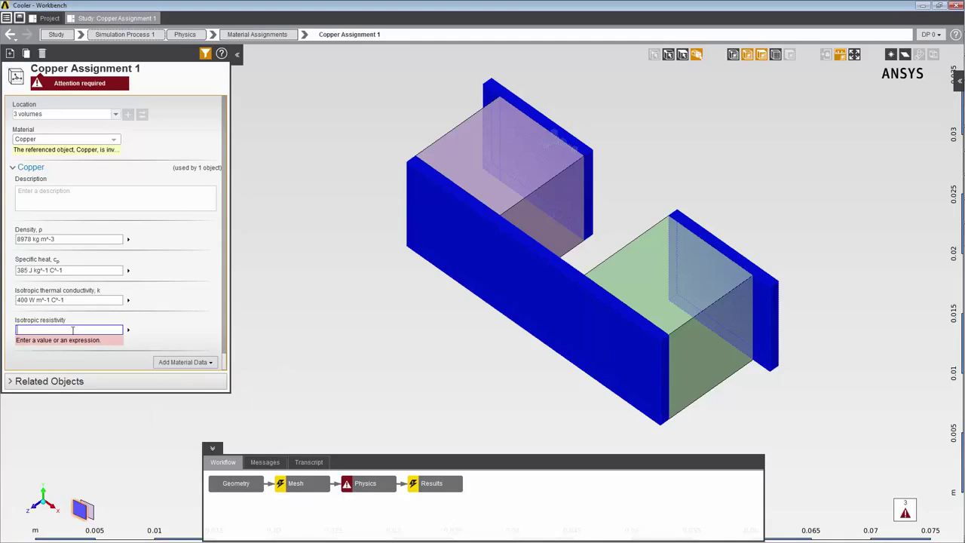
pyautogui.write('1.7E-08')
pyautogui.press('Return')
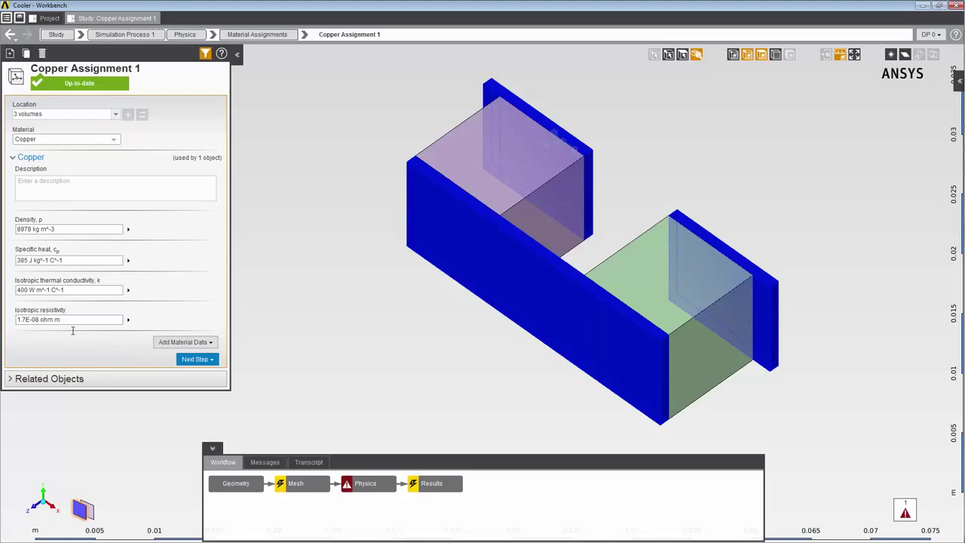
# Step: Create Material Assignment 2 on the upper-left purple block and bring up its material list
pyautogui.click(449, 164)
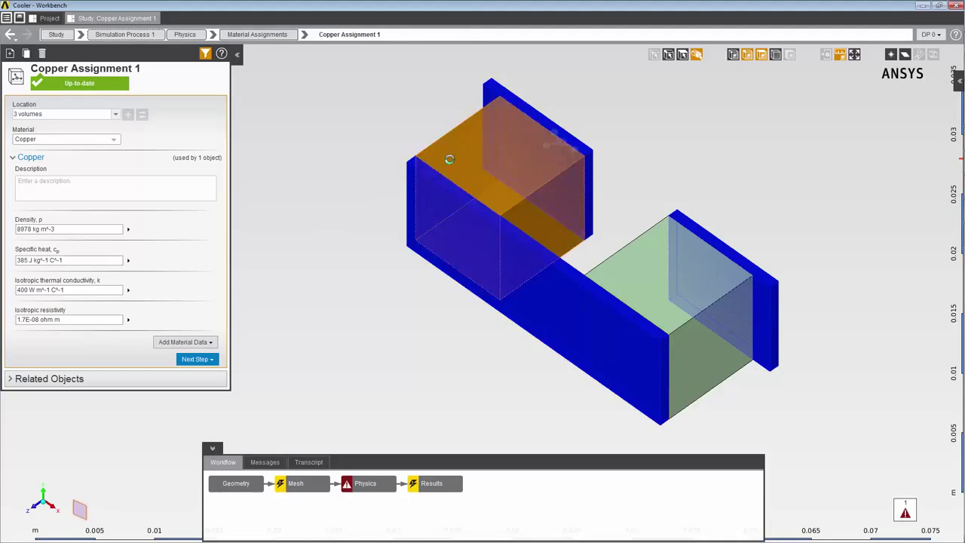
pyautogui.rightClick(280, 179)
pyautogui.moveTo(285, 185)
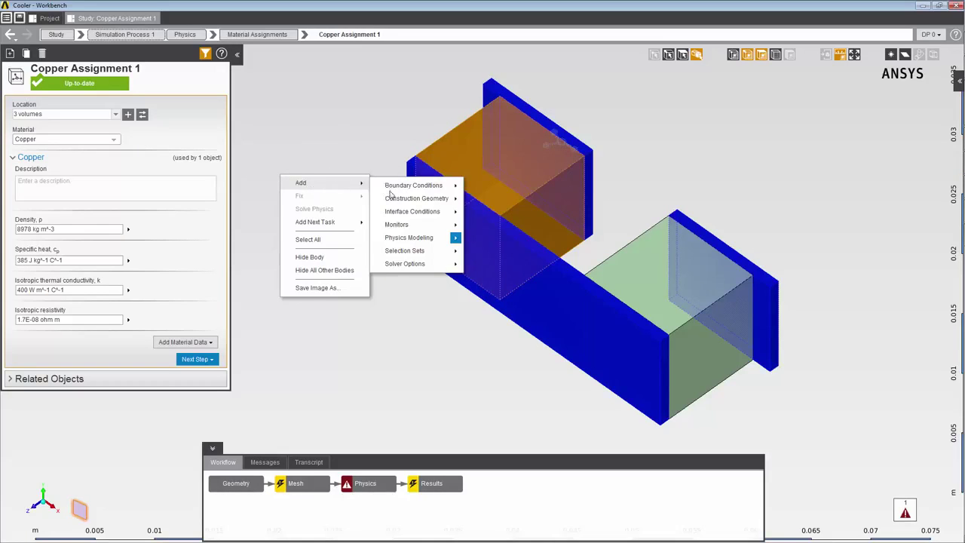
pyautogui.moveTo(407, 239)
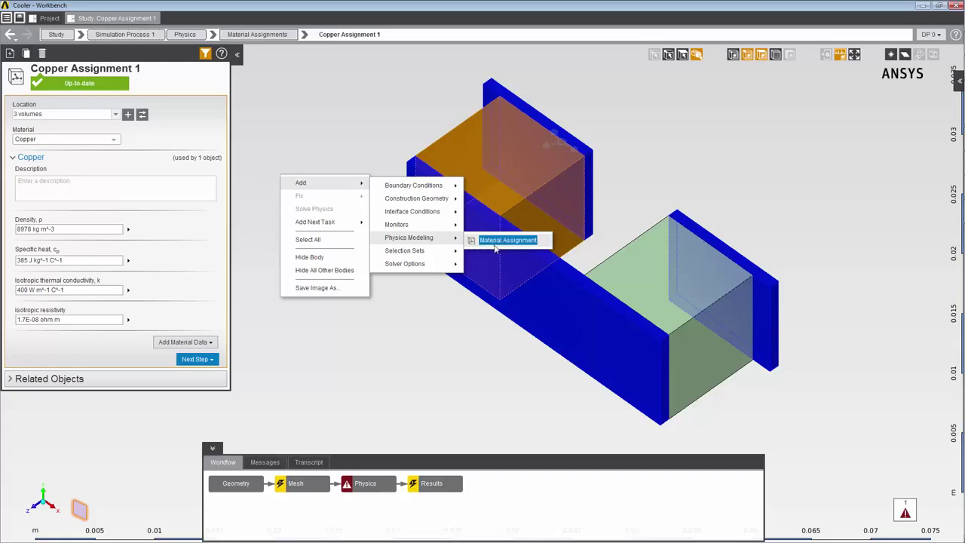
pyautogui.click(524, 244)
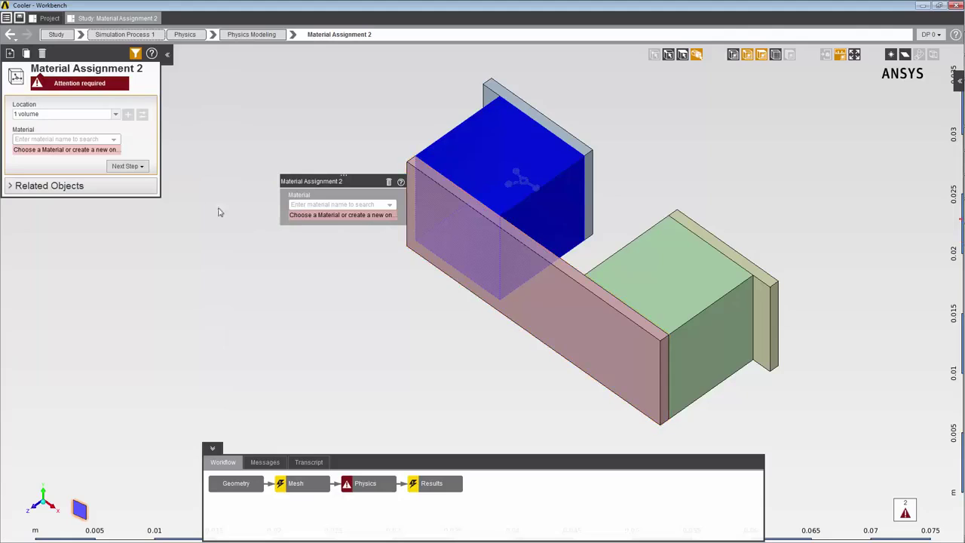
pyautogui.click(111, 140)
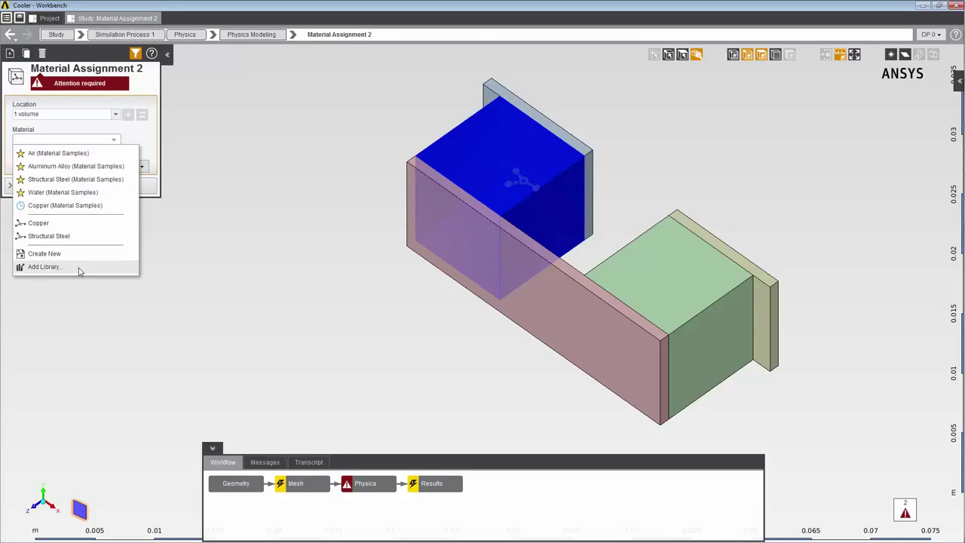
# Step: Load the Coolers .h5 library from Ansys Materials > Microelectronics
pyautogui.click(45, 267)
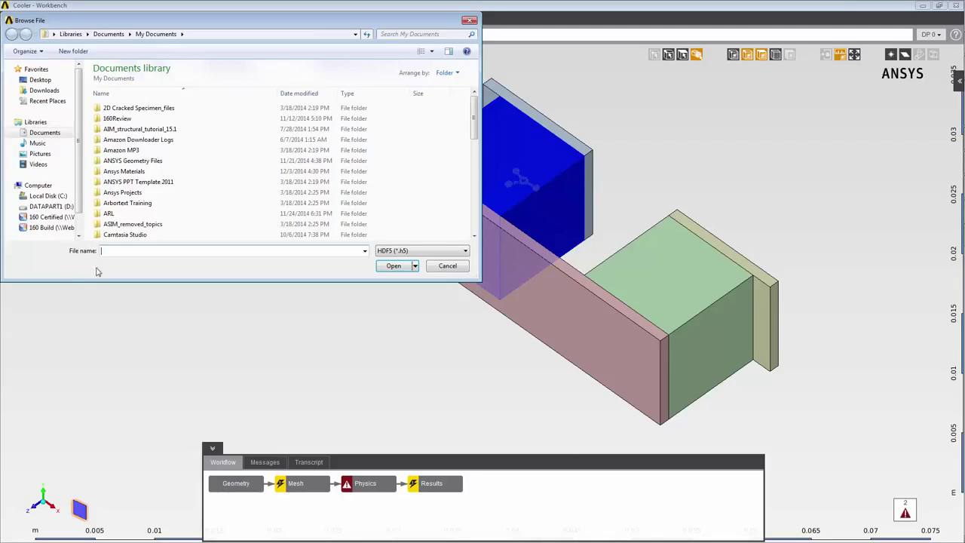
pyautogui.doubleClick(128, 172)
pyautogui.doubleClick(140, 108)
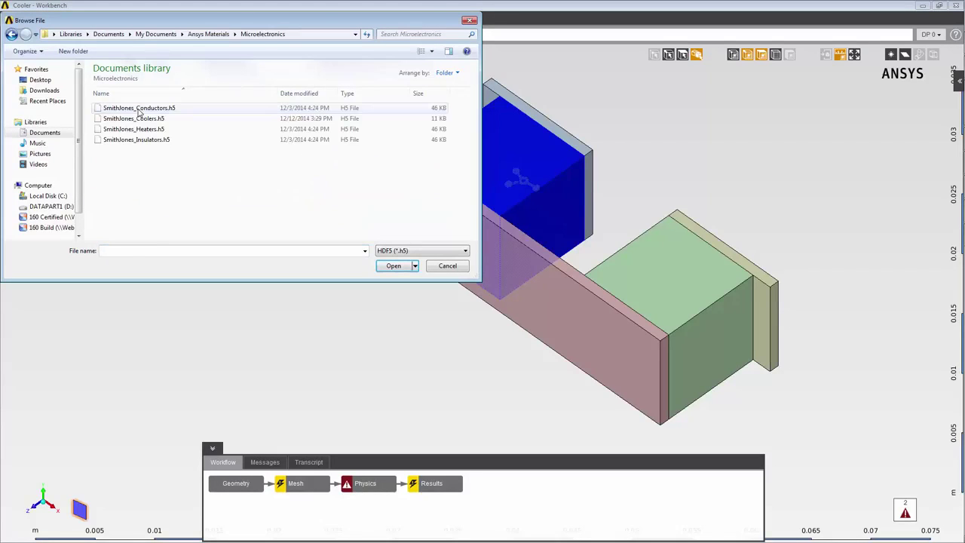
pyautogui.click(140, 120)
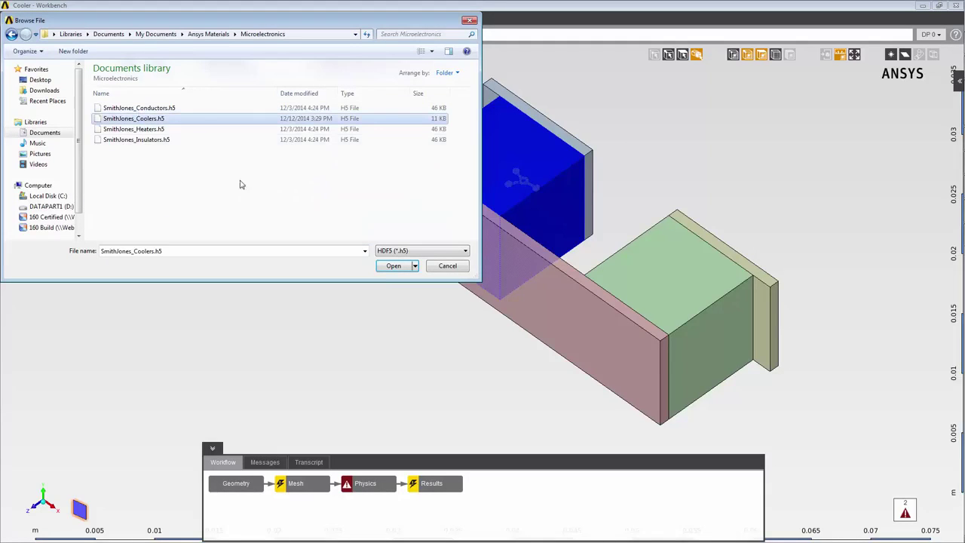
pyautogui.click(393, 266)
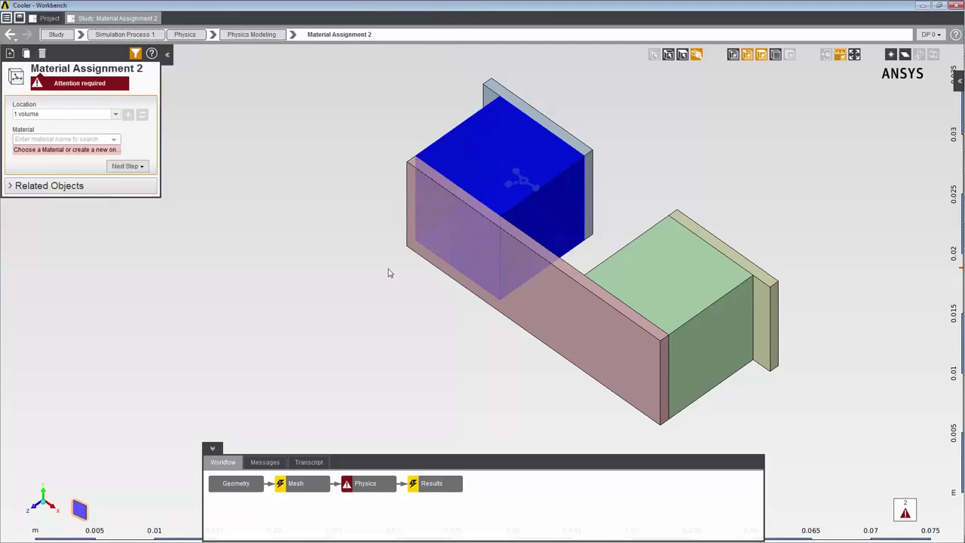
# Step: Assign N-Type Semiconductor to the block and review its material properties
pyautogui.click(59, 139)
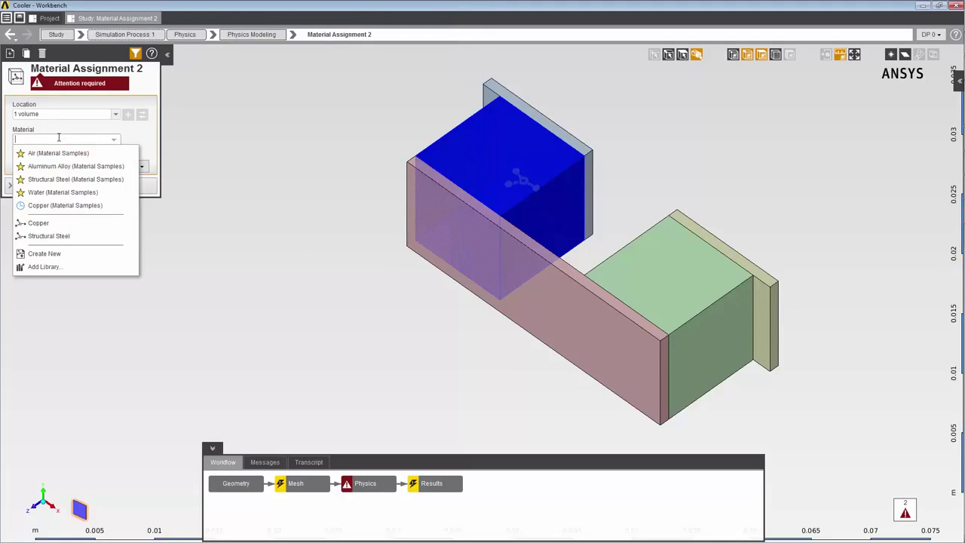
pyautogui.write('N-T')
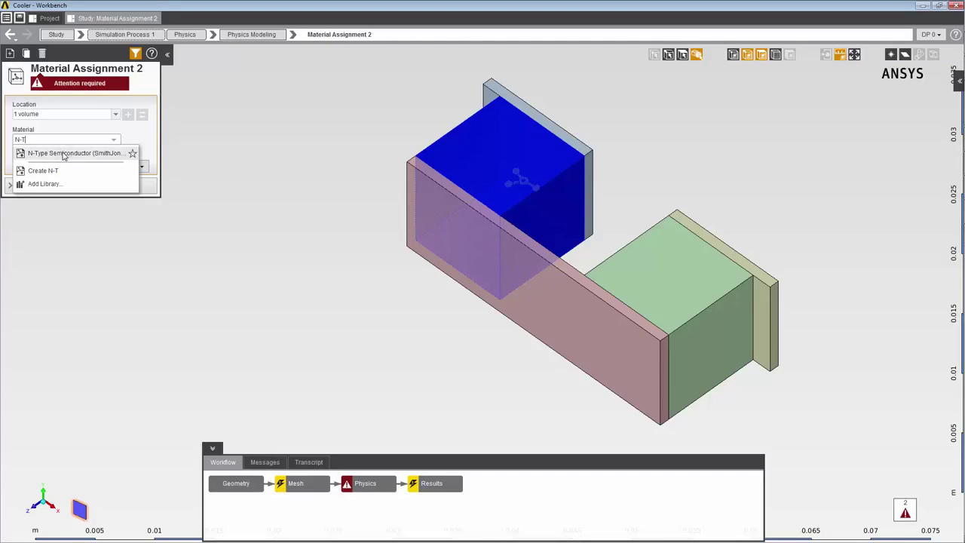
pyautogui.click(63, 154)
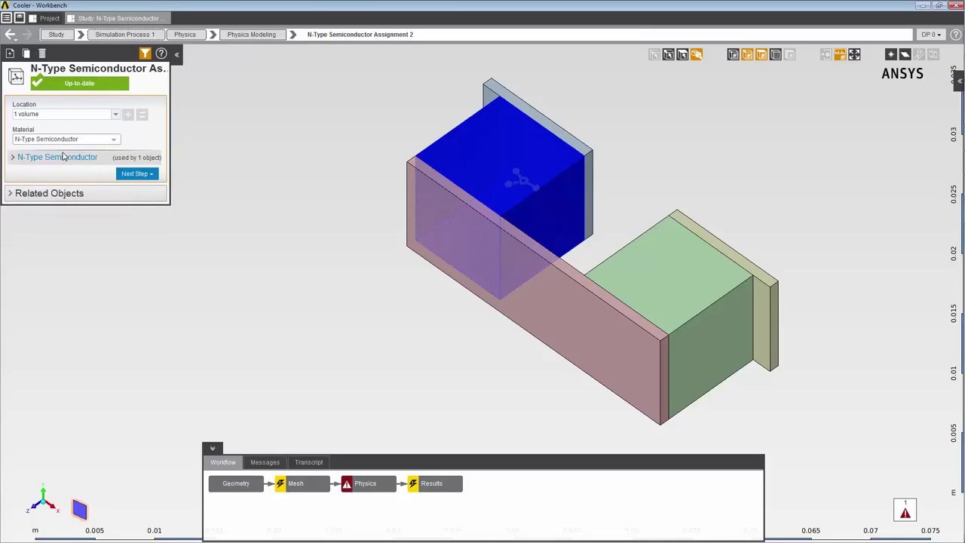
pyautogui.click(12, 157)
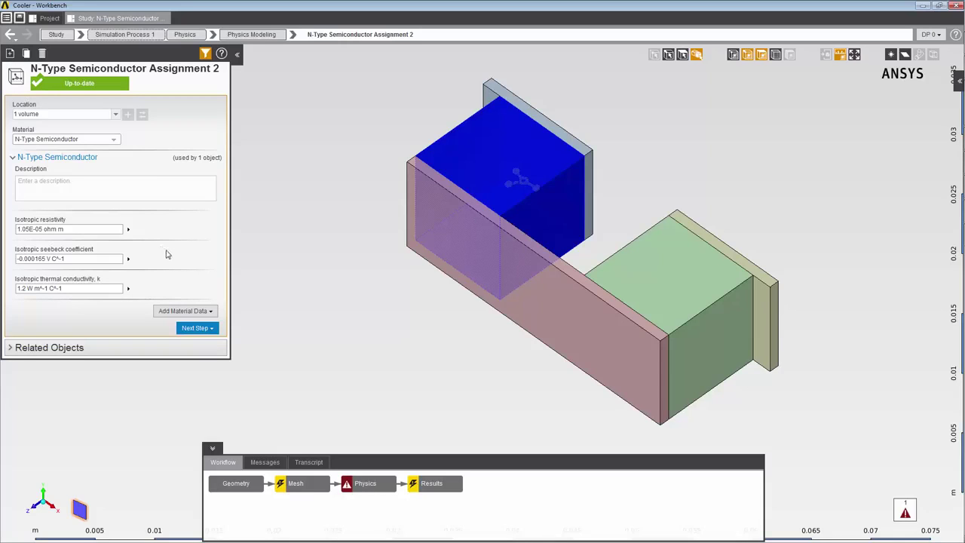
pyautogui.click(645, 272)
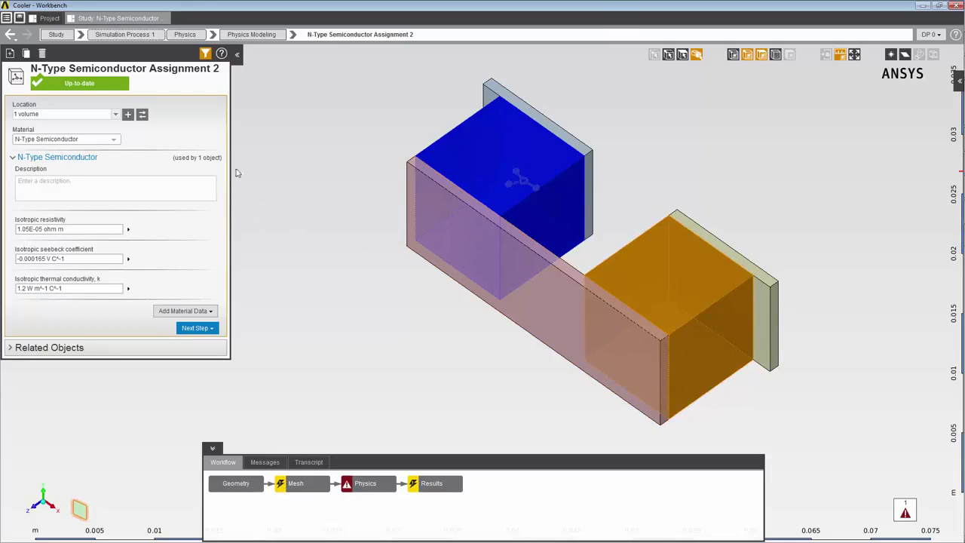
# Step: Add a material assignment on the lower-right block with a newly created P-Type Semiconductor material
pyautogui.rightClick(254, 168)
pyautogui.moveTo(261, 175)
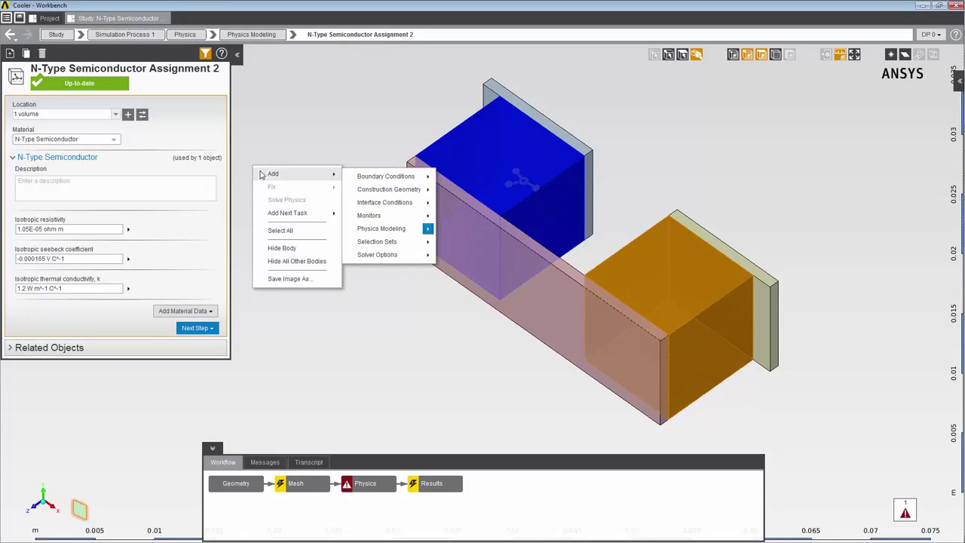
pyautogui.moveTo(397, 230)
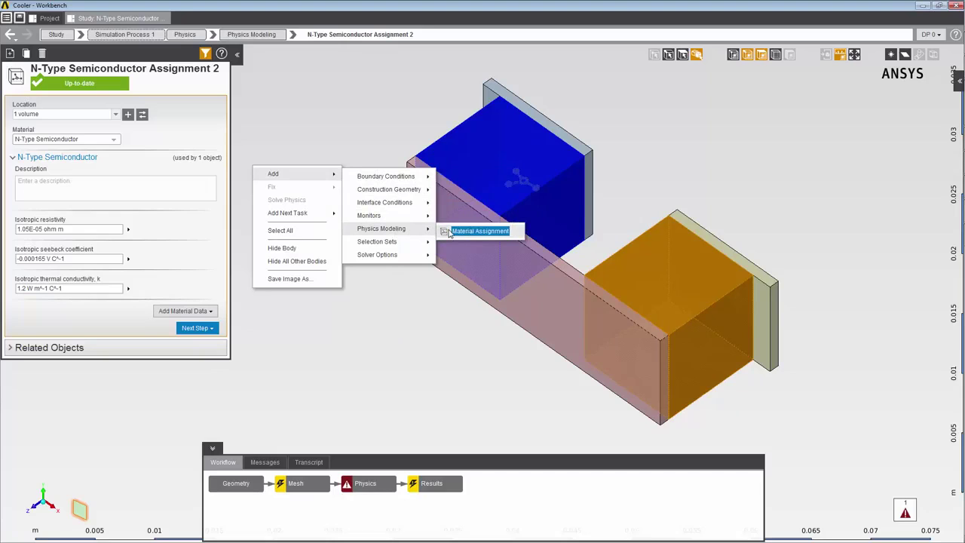
pyautogui.click(475, 231)
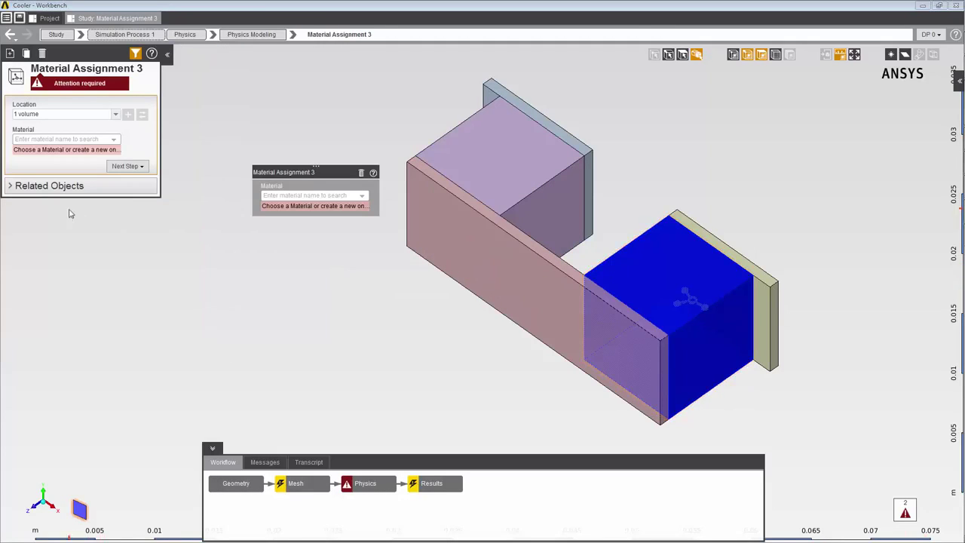
pyautogui.click(75, 140)
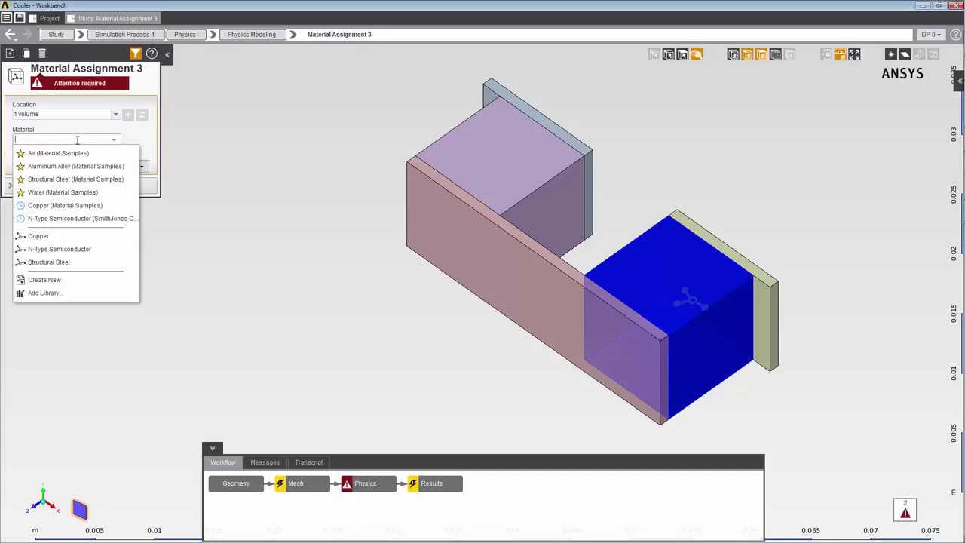
pyautogui.write('P-Type Semiconductor')
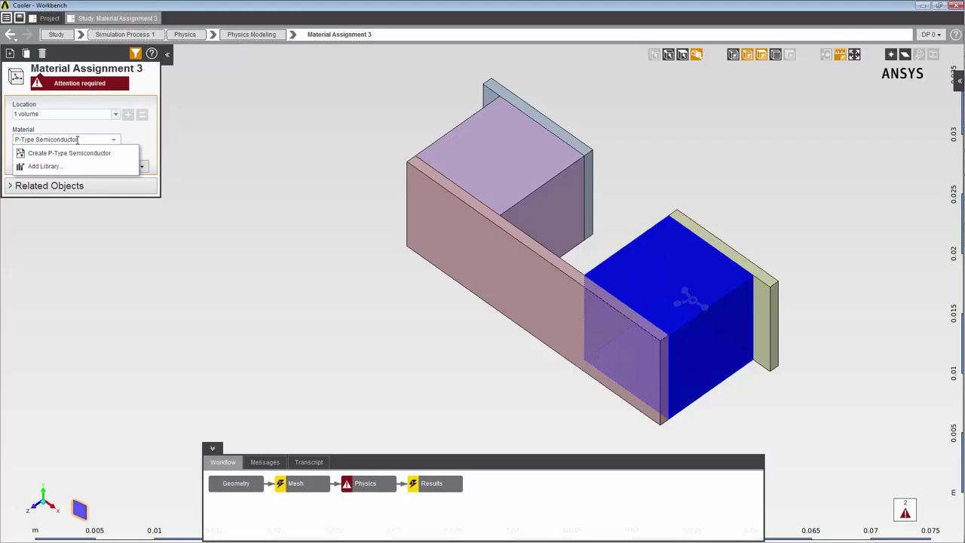
pyautogui.click(113, 153)
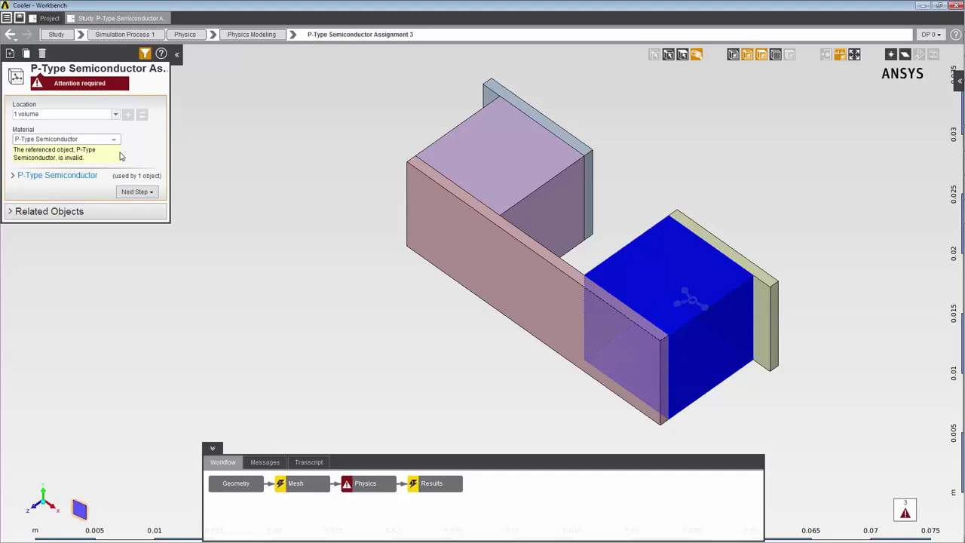
pyautogui.click(80, 167)
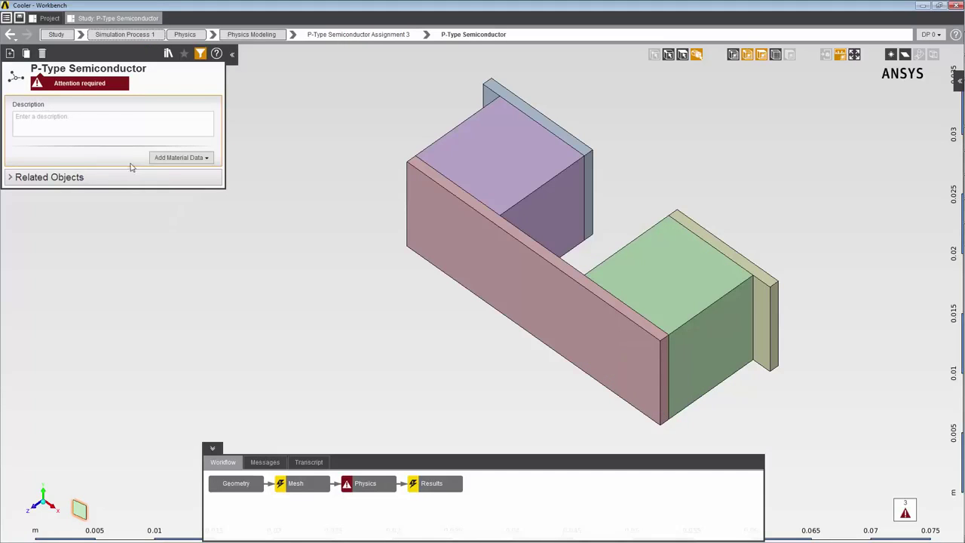
# Step: Add an isotropic resistivity of 0.98E-05 ohm m to P-Type Semiconductor
pyautogui.click(202, 159)
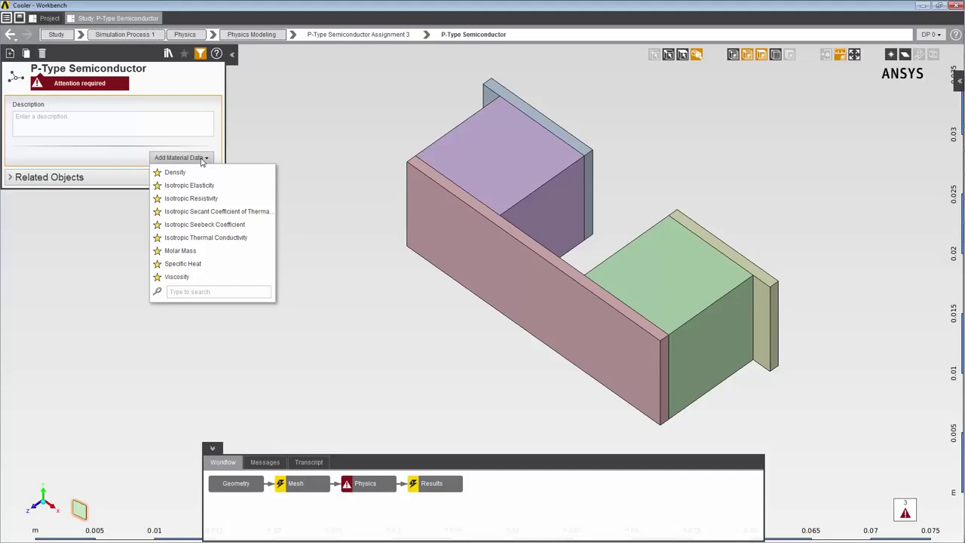
pyautogui.click(202, 199)
pyautogui.write('0.98E-05')
pyautogui.press('Return')
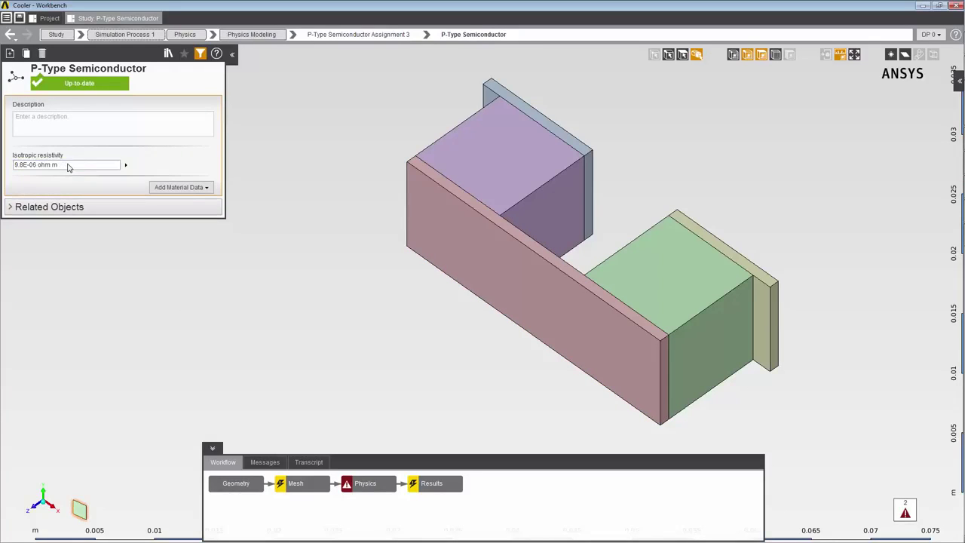
# Step: Add a Seebeck coefficient of 210E-06 V C^-1 and an isotropic thermal conductivity property
pyautogui.click(181, 187)
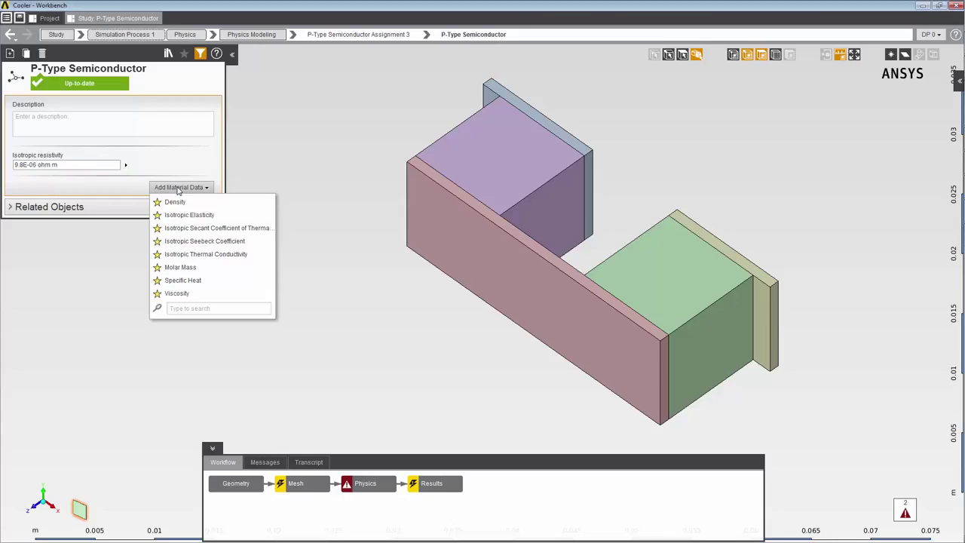
pyautogui.click(217, 241)
pyautogui.click(79, 194)
pyautogui.write('210E-06')
pyautogui.press('Return')
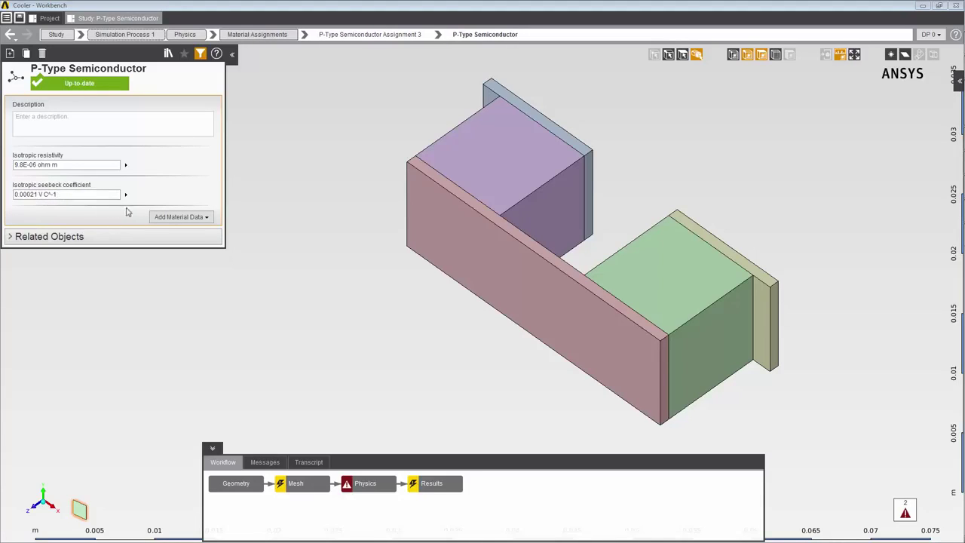
pyautogui.click(206, 218)
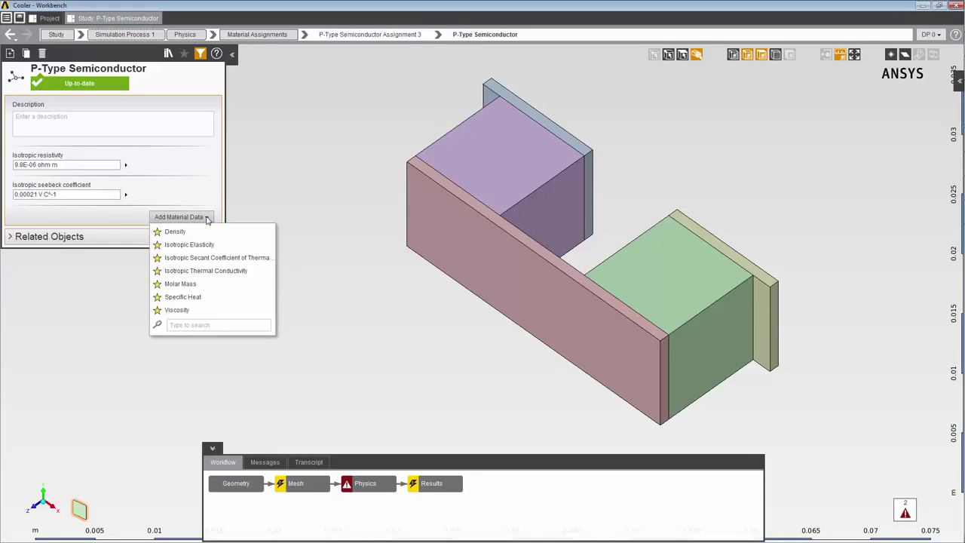
pyautogui.click(210, 272)
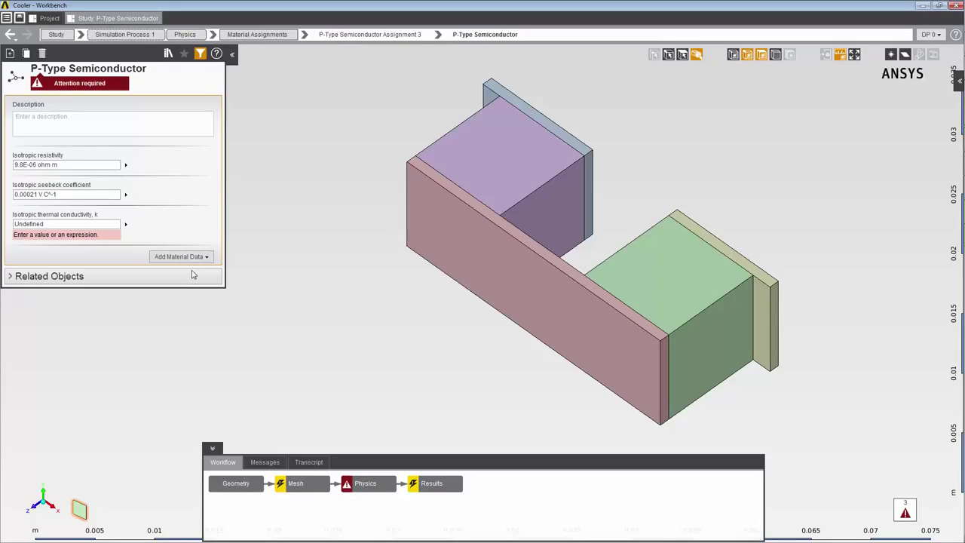
# Step: Set P-Type Semiconductor's thermal conductivity to 1.2 W m^-1 C^-1 instead of tabular data
pyautogui.click(126, 227)
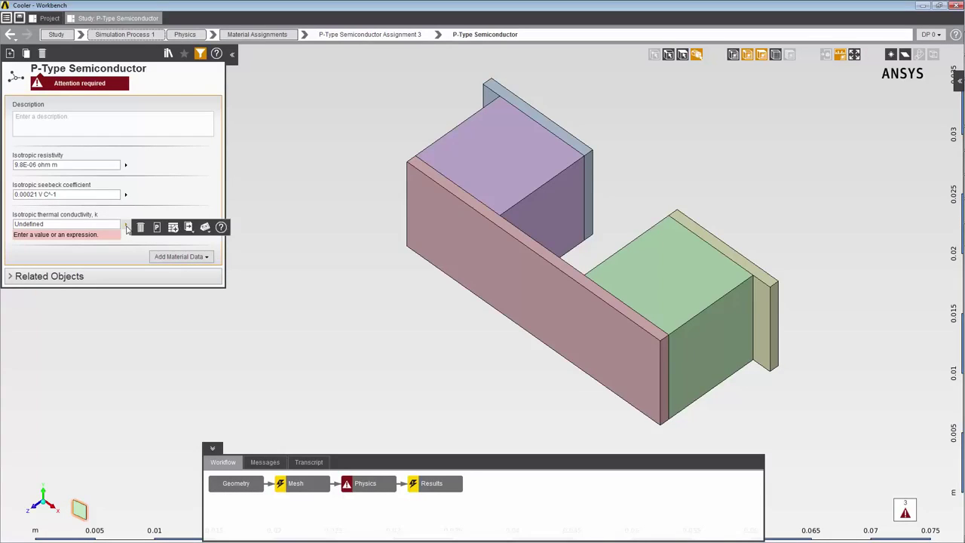
pyautogui.click(173, 228)
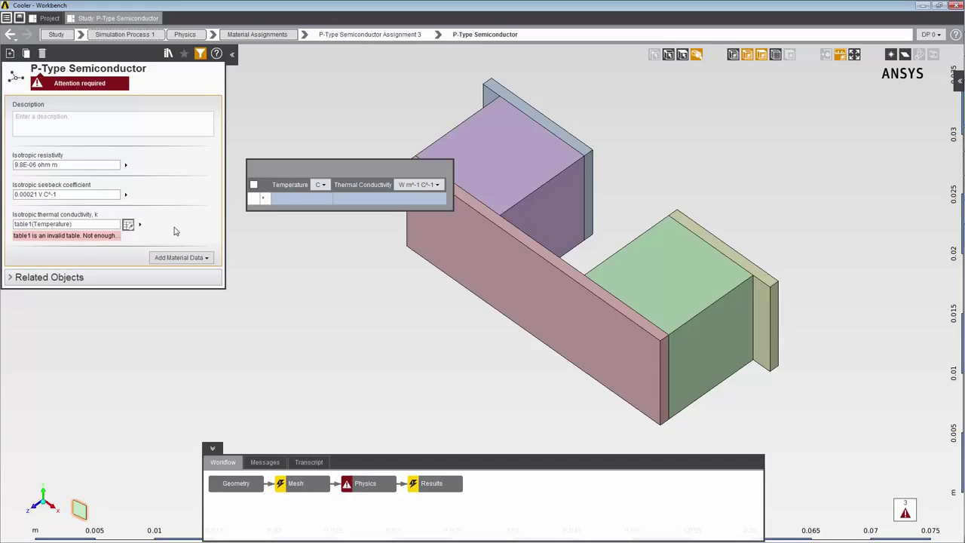
pyautogui.moveTo(322, 164)
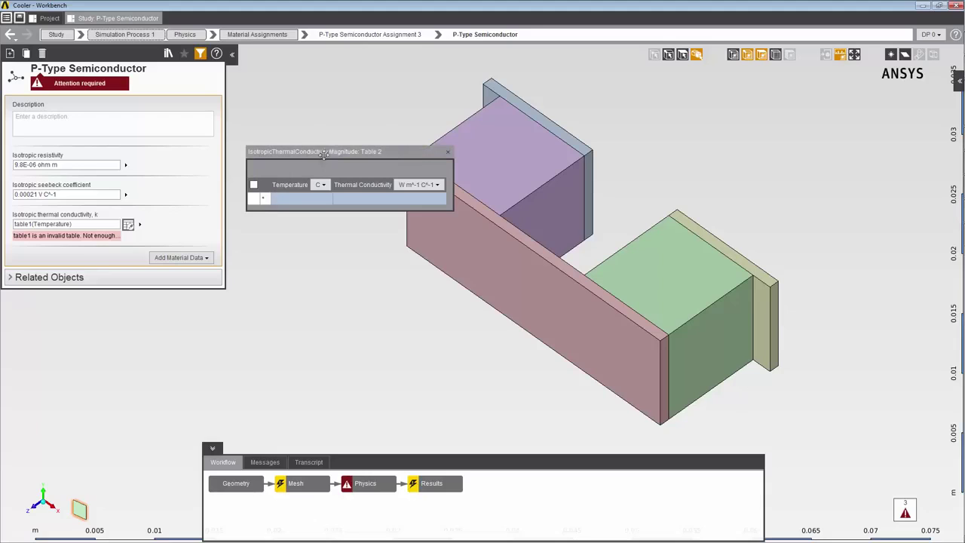
pyautogui.click(448, 155)
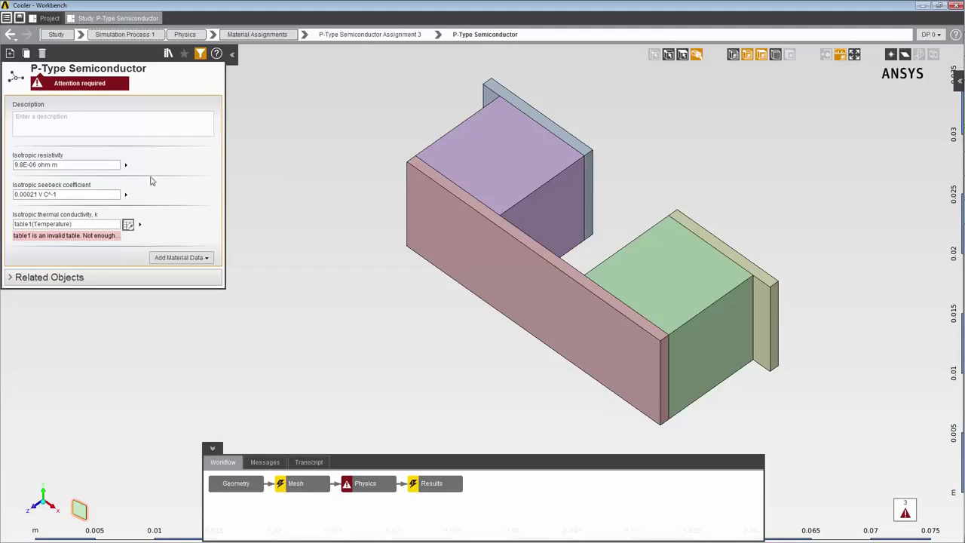
pyautogui.click(87, 223)
pyautogui.write('1')
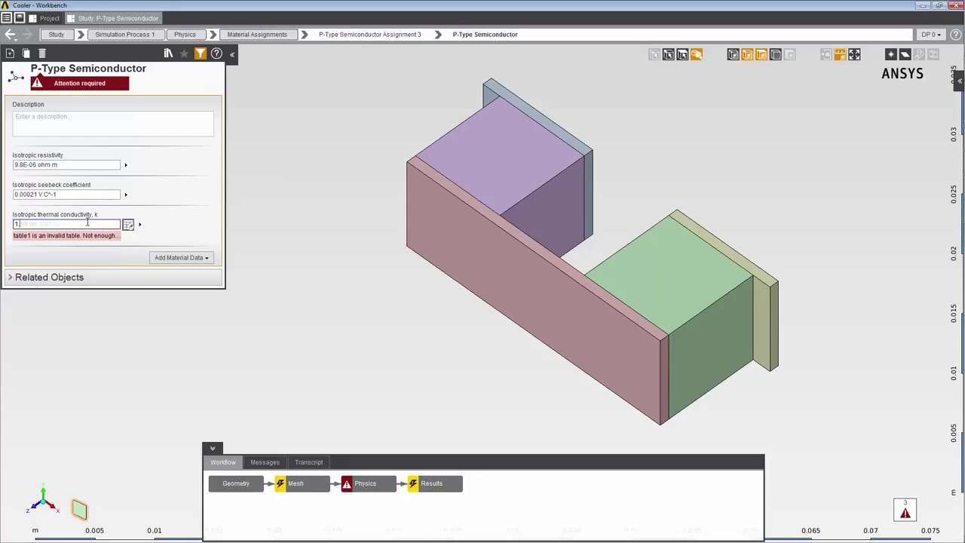
pyautogui.write('.2')
pyautogui.press('Return')
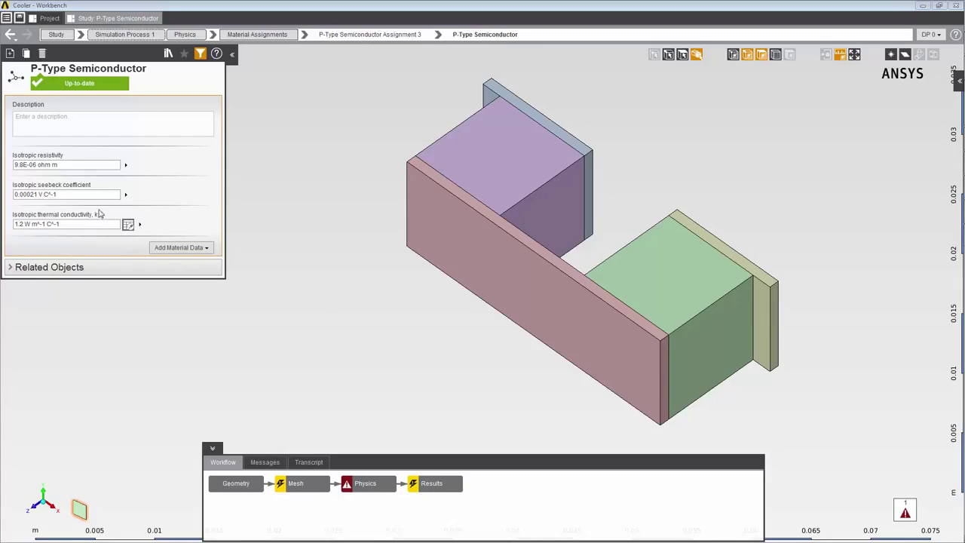
pyautogui.click(169, 55)
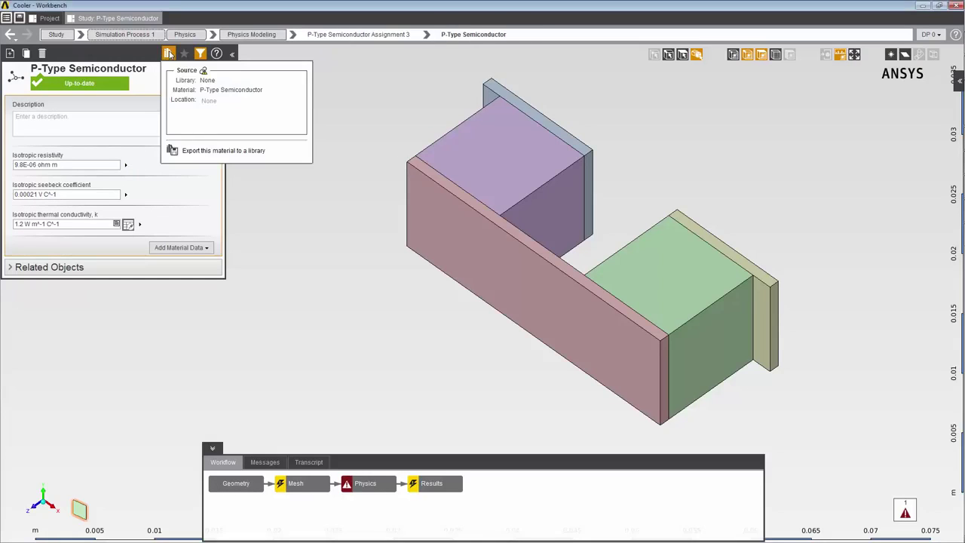
# Step: Export P-Type Semiconductor to the coolers library and close the export dialog
pyautogui.click(198, 150)
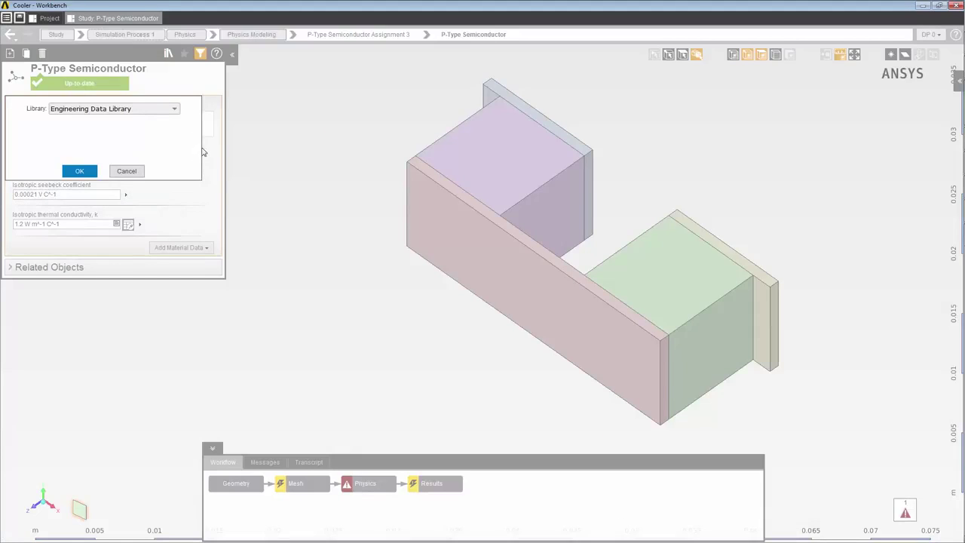
pyautogui.click(174, 111)
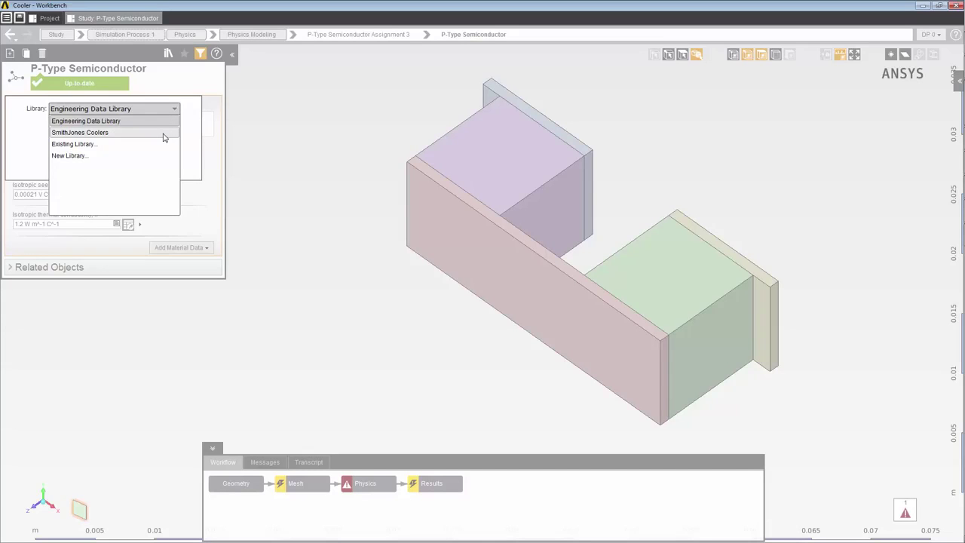
pyautogui.click(164, 134)
pyautogui.click(122, 170)
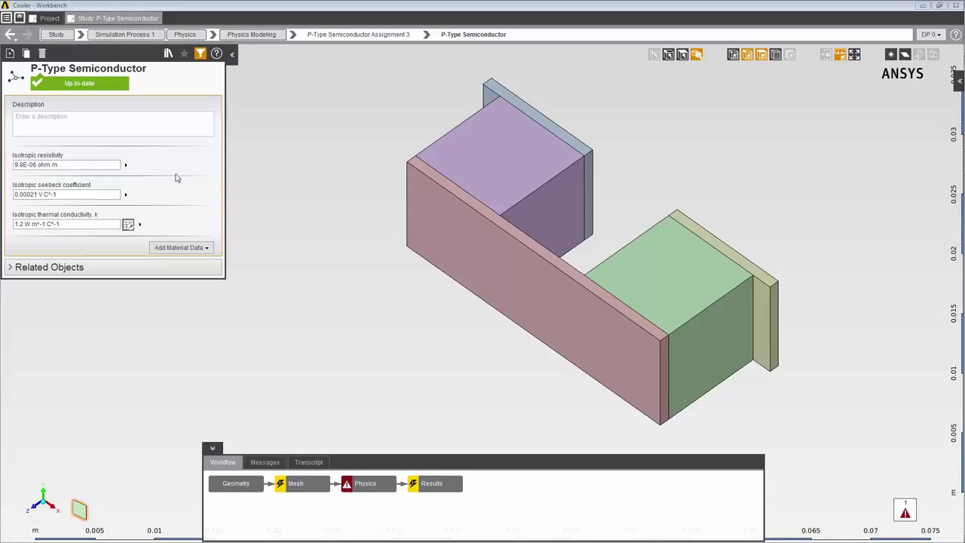
# Step: Jump to the Material Assignments overview to check the Copper, N-Type and P-Type assignments
pyautogui.click(213, 35)
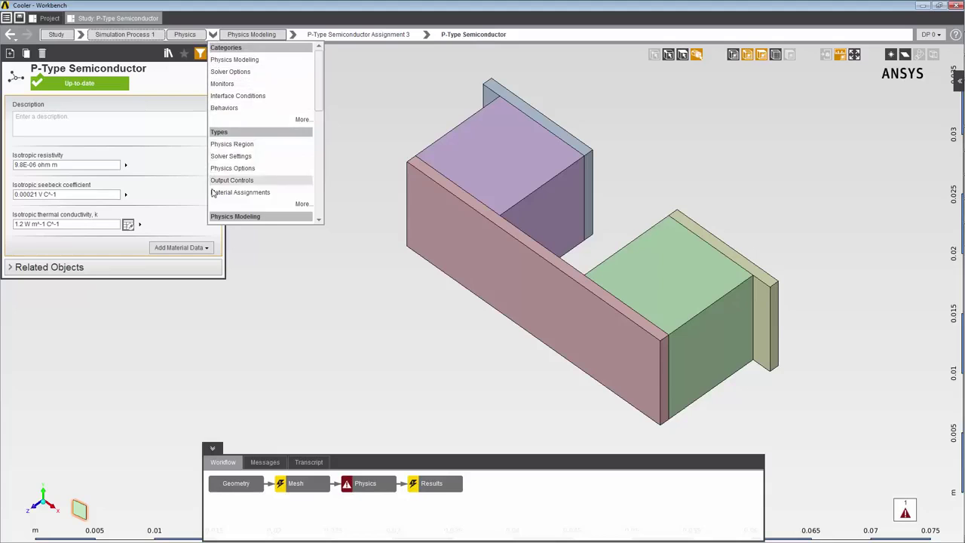
pyautogui.click(273, 194)
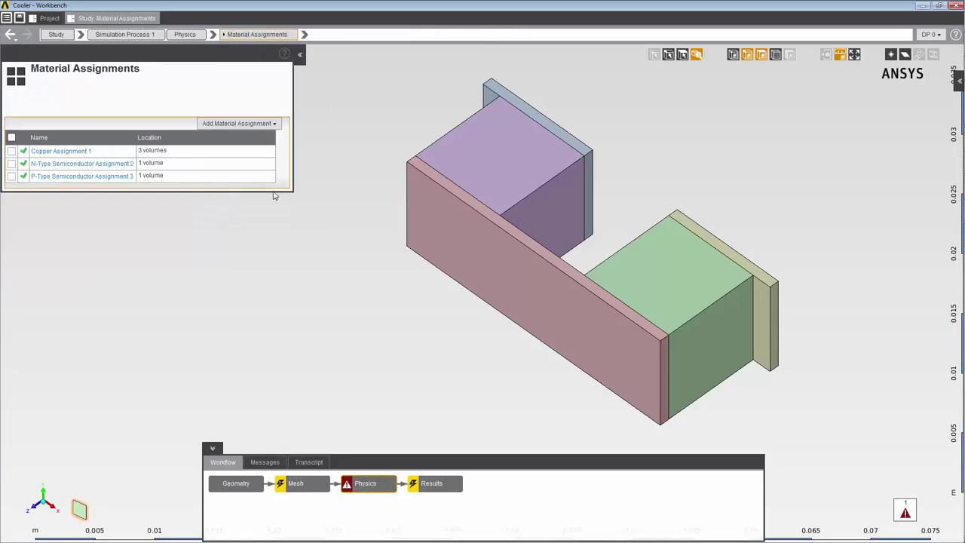
pyautogui.moveTo(92, 155)
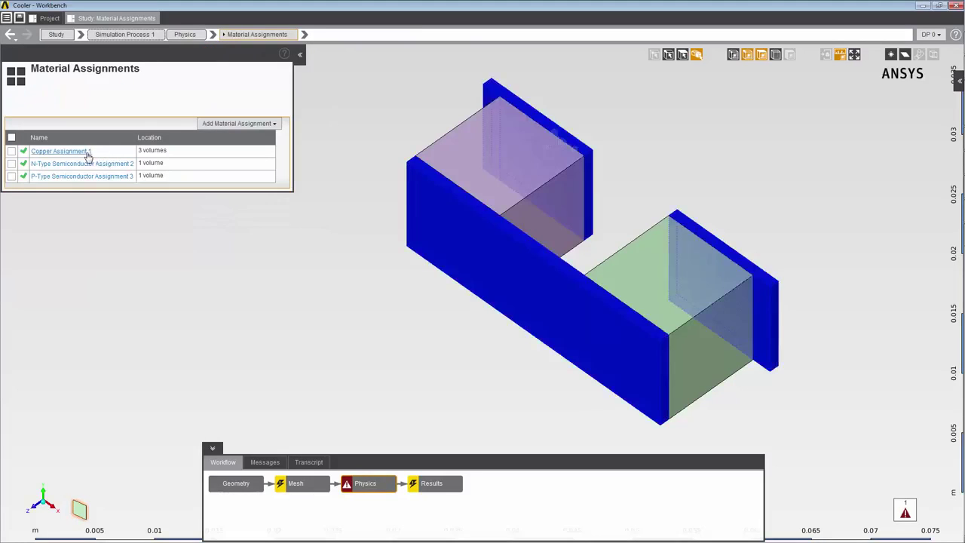